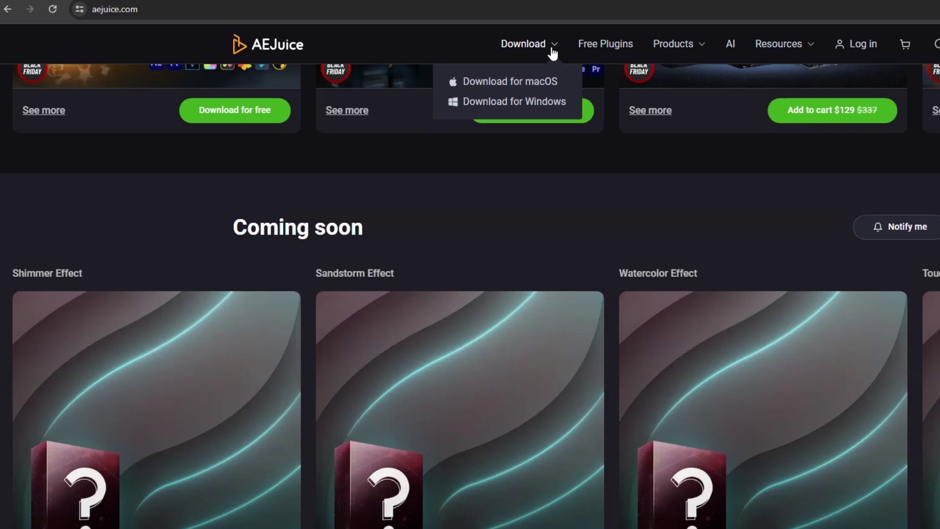
Download the Windows version of the AEJuice installer and extract pack_manager_installer.zip into its own folder on the Desktop
click(538, 102)
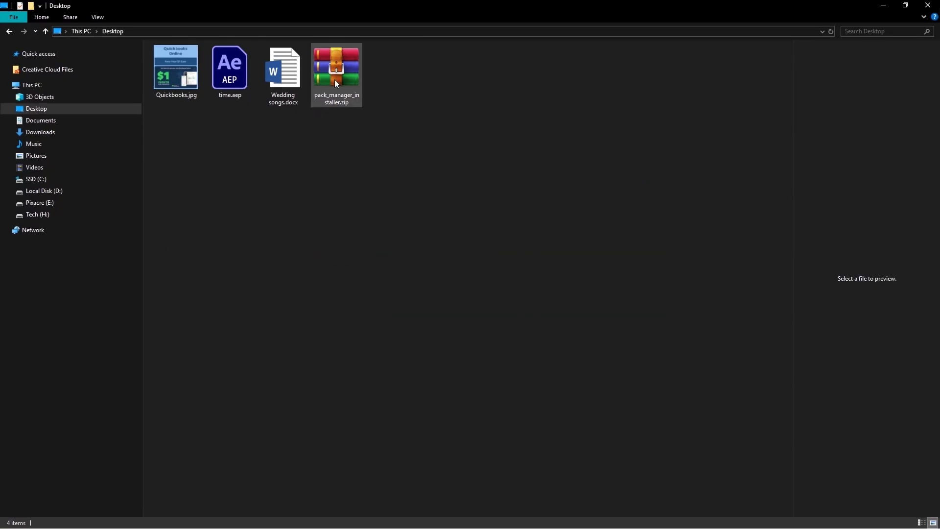
click(336, 82)
right_click(336, 82)
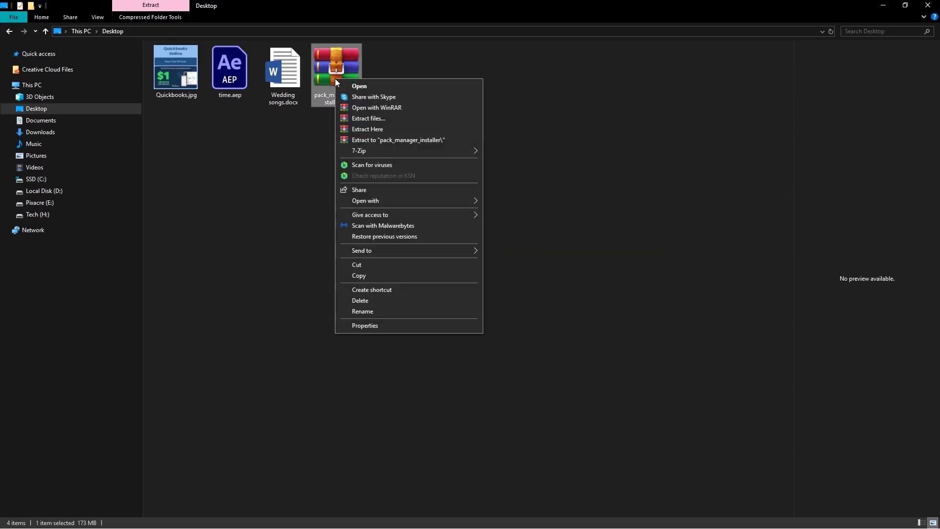
click(397, 140)
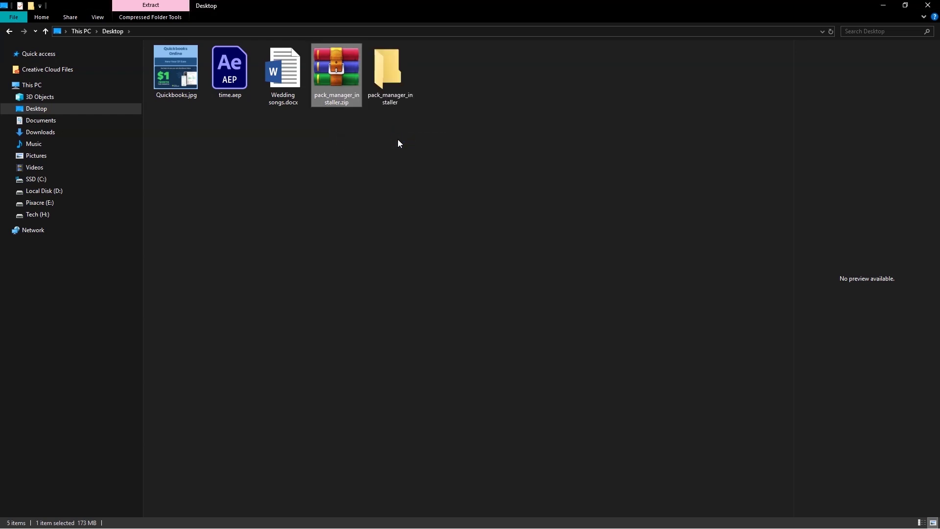
Run pack_manager_installer.exe from the extracted folder, accept the terms and complete the AEJuice Pack Manager installation
double_click(389, 71)
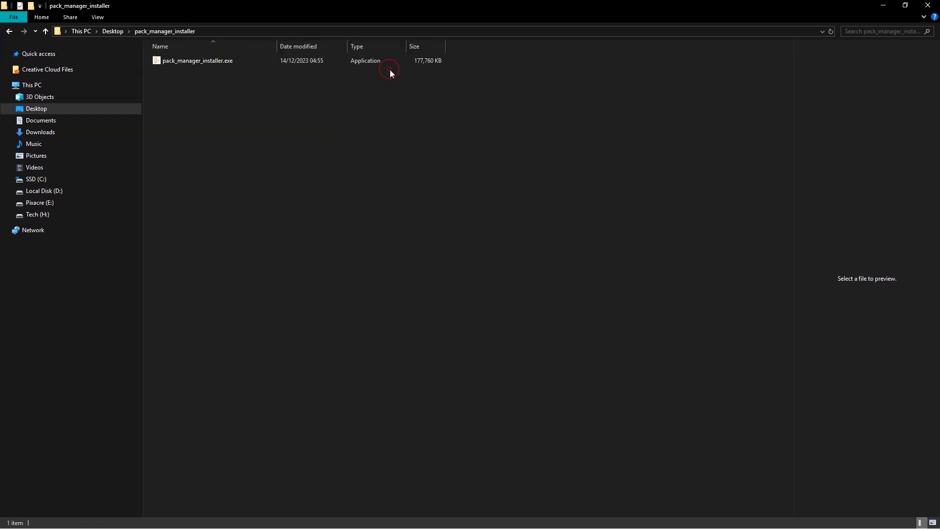
click(237, 61)
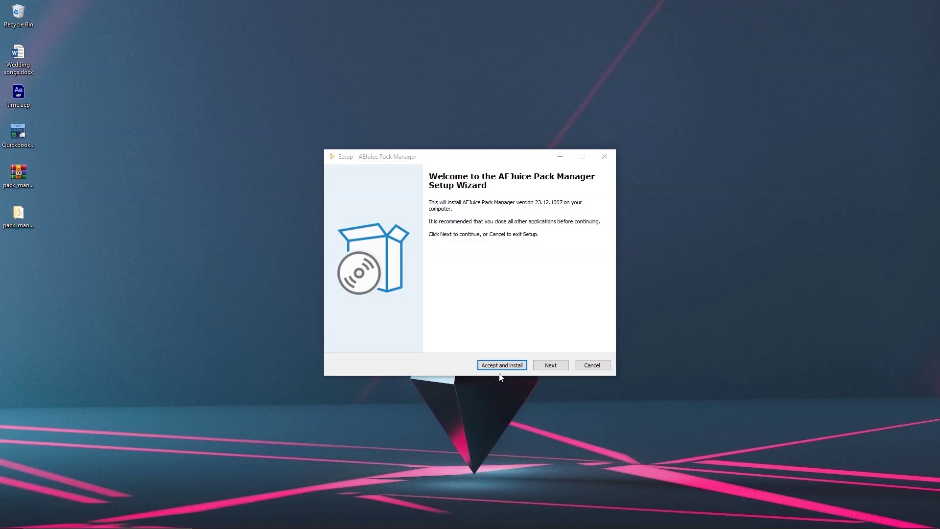
click(501, 366)
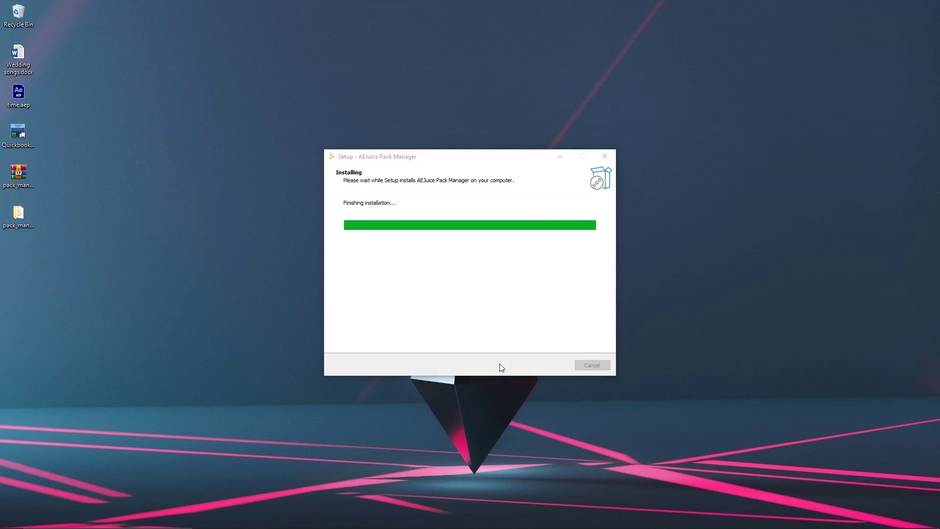
click(561, 366)
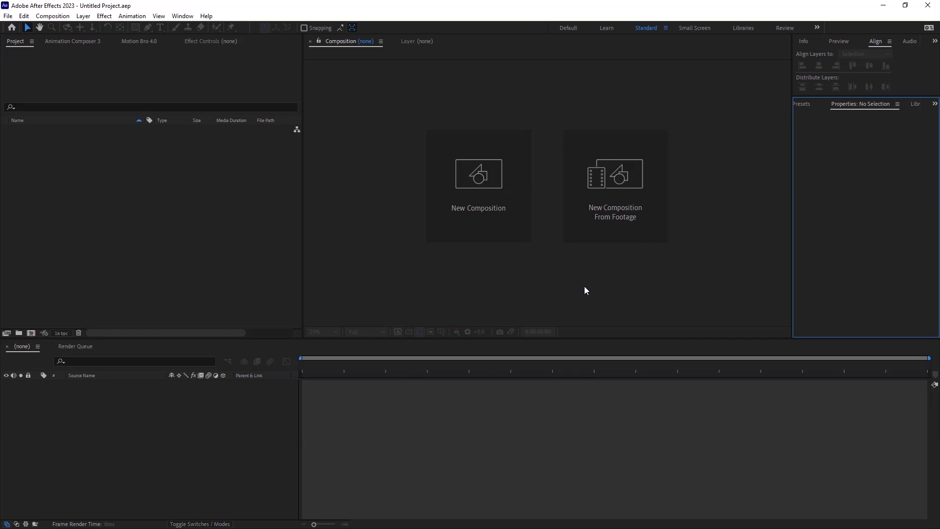
Switch to After Effects and create a 3840 x 2160, 30 fps composition named AEJUICE
click(498, 196)
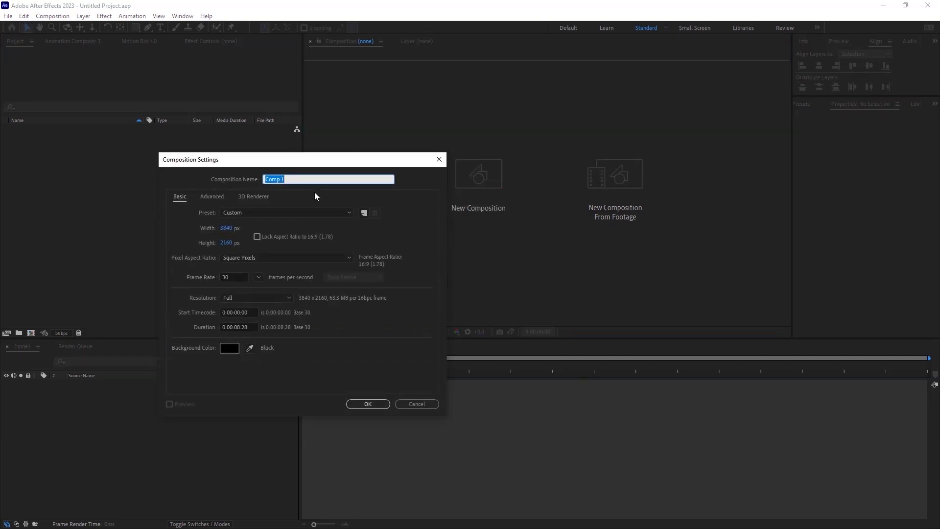
text(AEJUICE)
click(368, 403)
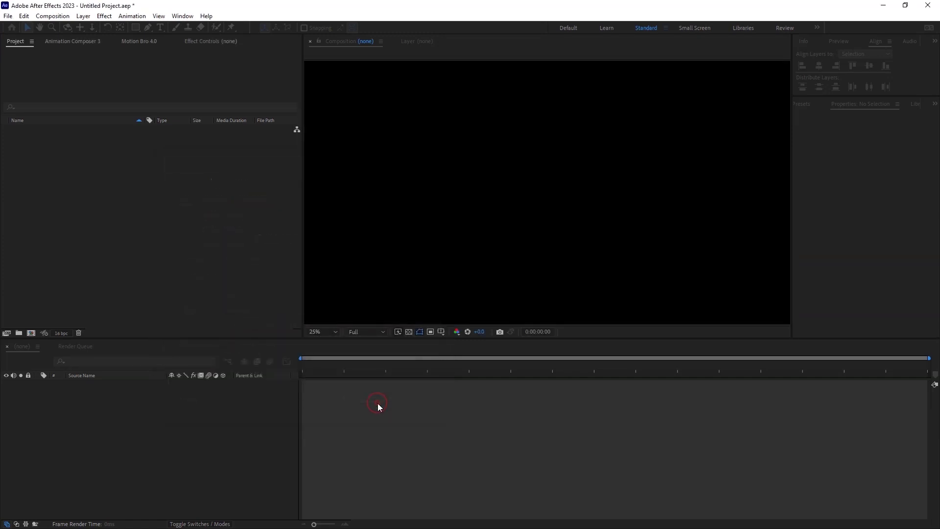
Open the AEJuice Pack Manager 4 panel and dismiss its introductory overlay
click(176, 17)
mouse_move(179, 22)
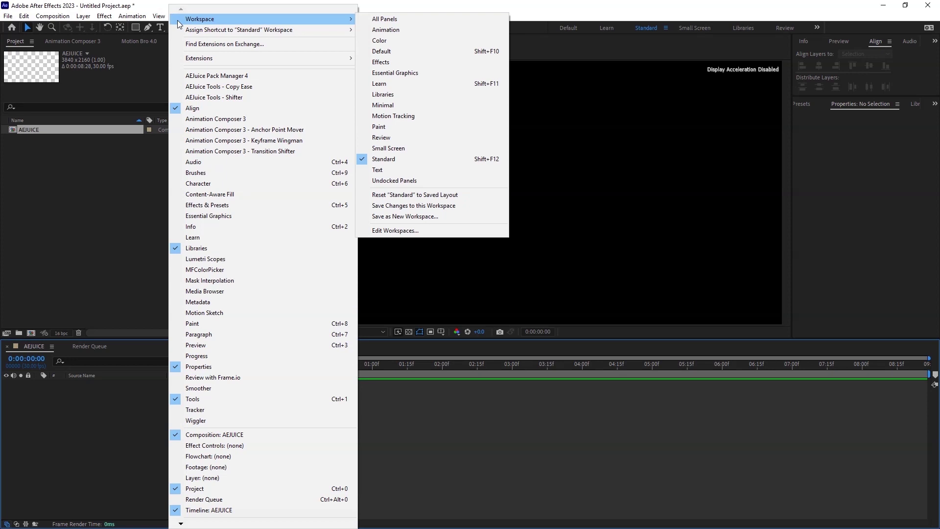
click(219, 75)
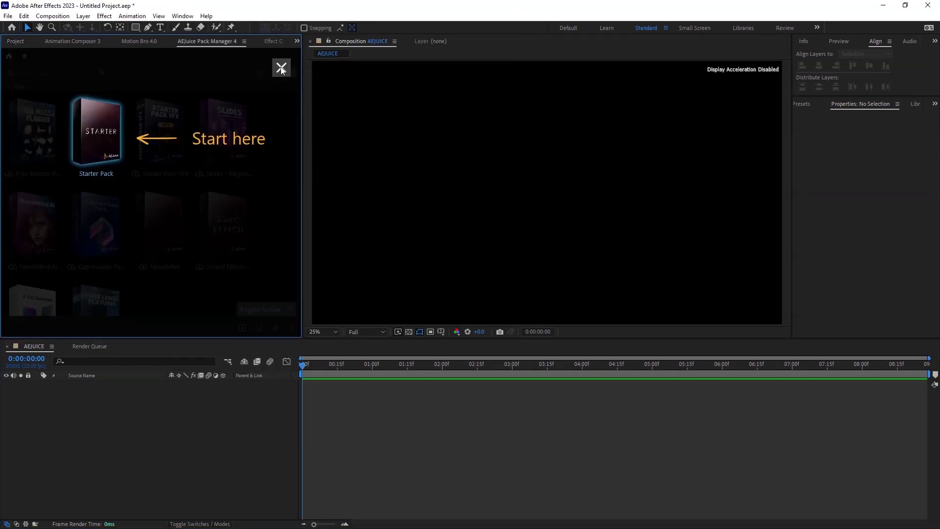
click(277, 65)
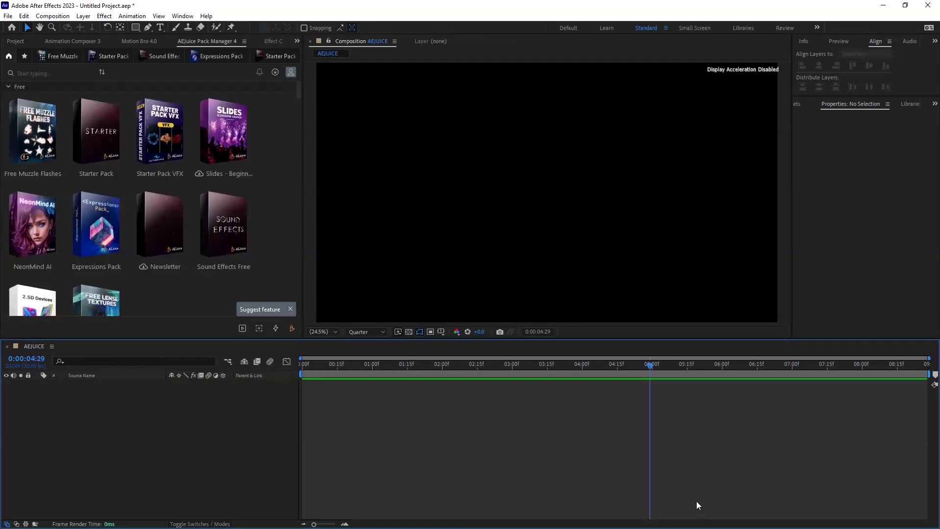
Change the Pack Manager's storage folder to D:/AEJUICE in its settings and accept the restart notice
click(290, 73)
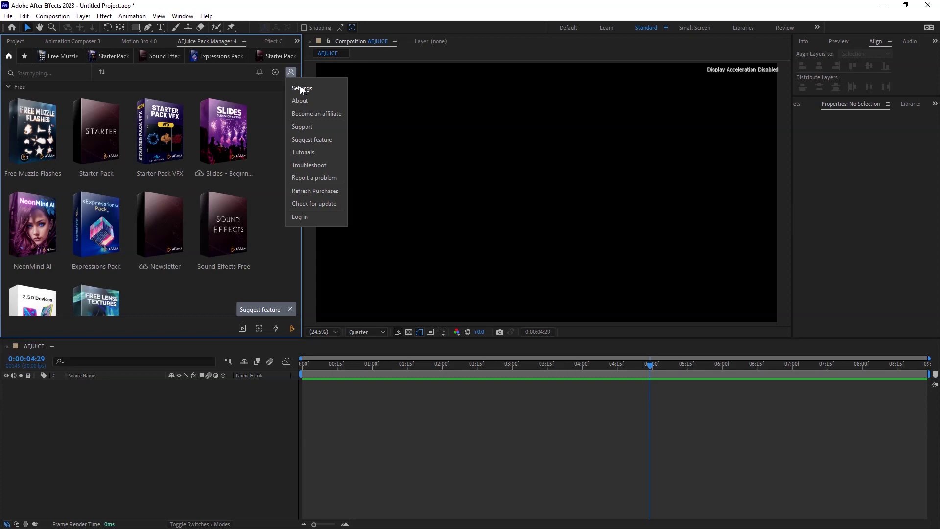
click(301, 88)
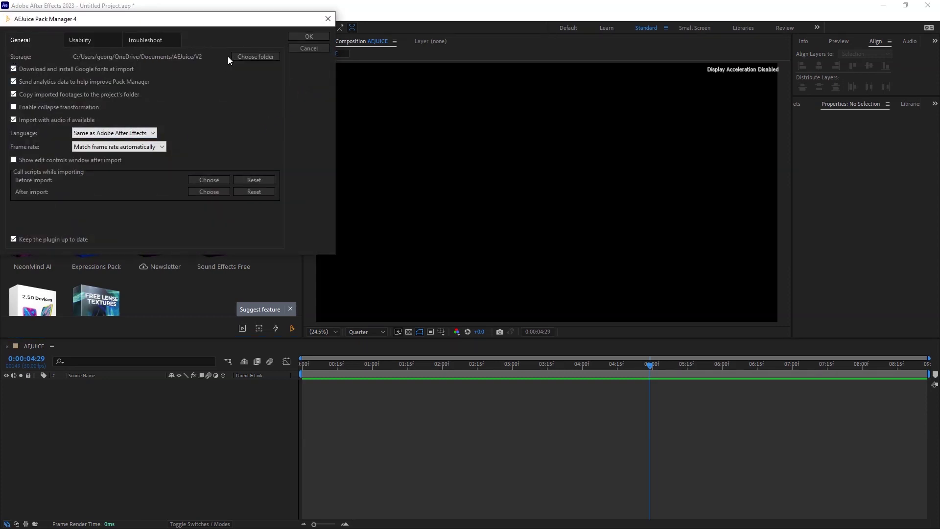
click(245, 55)
click(309, 36)
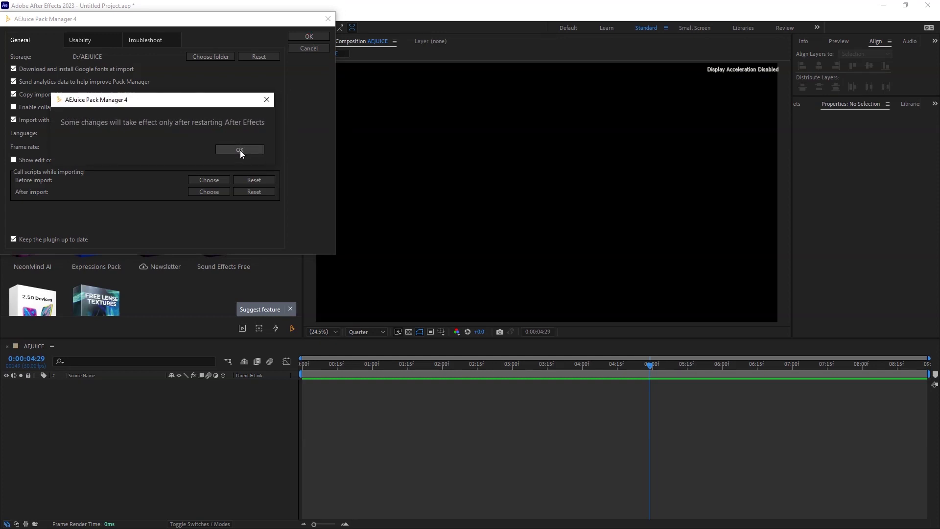
click(240, 151)
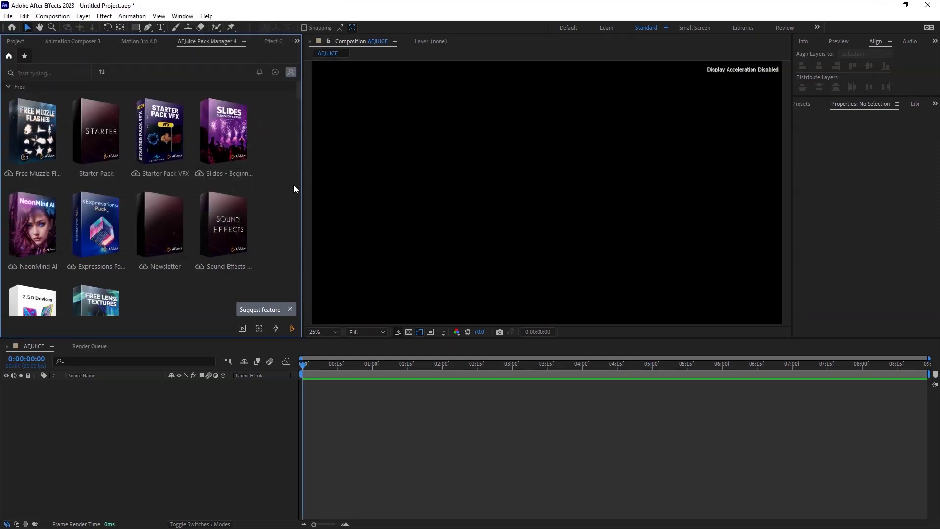
Download free packs in the Pack Manager, including Free Muzzle Flashes, Starter Pack VFX and Expressions Pack
click(30, 175)
click(151, 166)
scroll(187, 257, down, 2)
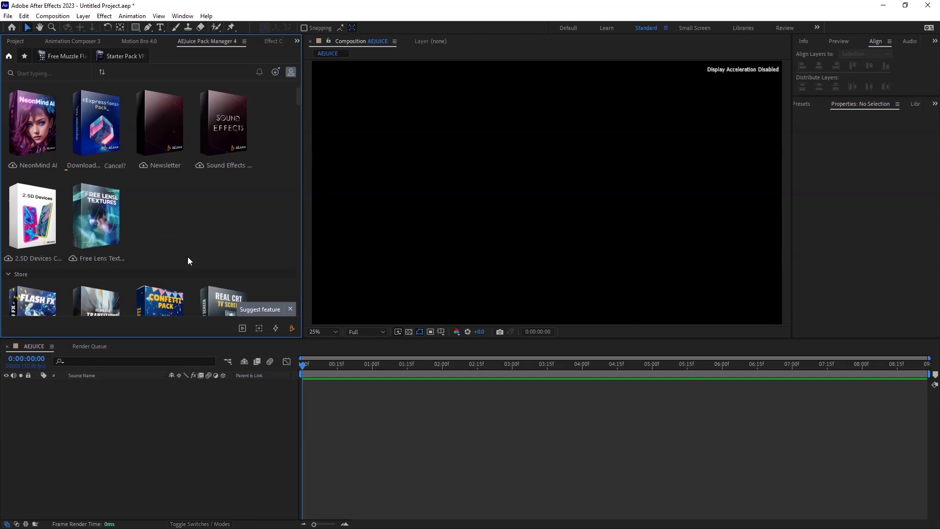
scroll(187, 257, down, 3)
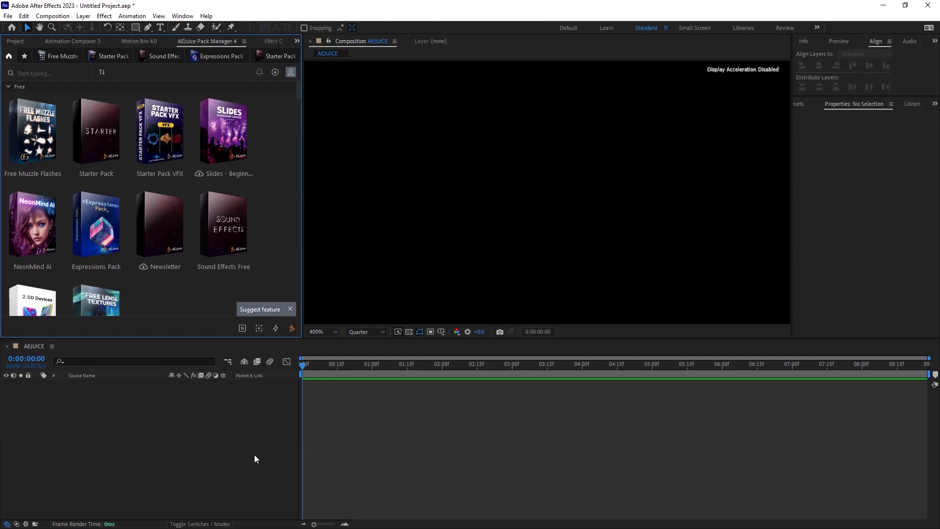
Add a 3840 x 2160 solid layer in yellow F0D625 to the AEJUICE composition
right_click(200, 442)
mouse_move(235, 325)
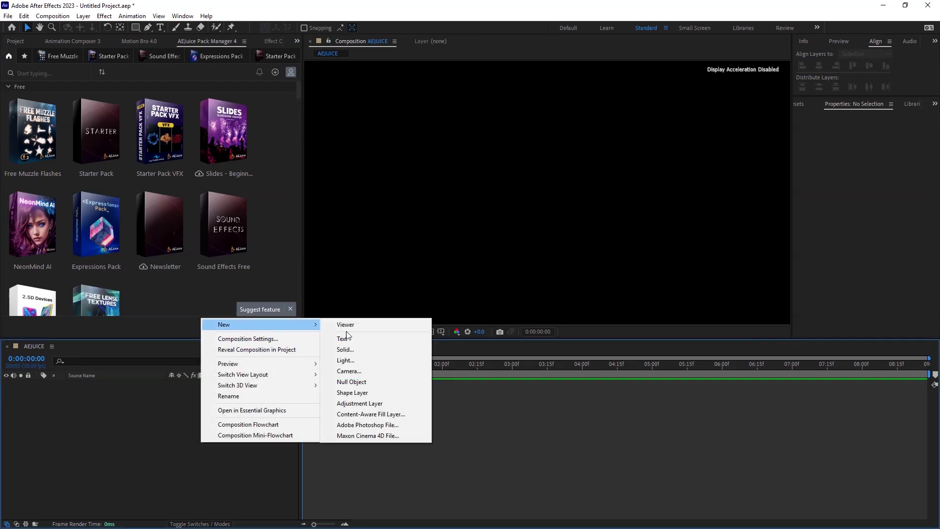
click(355, 348)
click(434, 425)
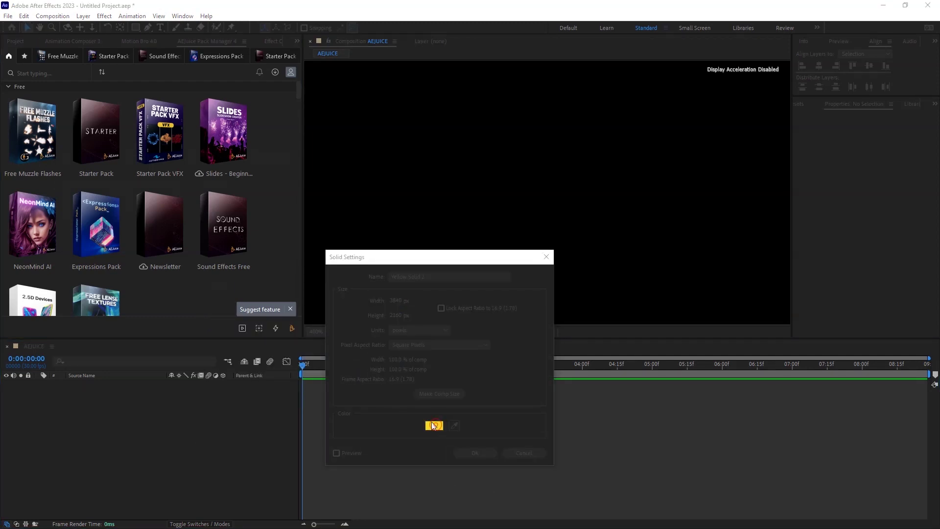
drag(160, 180, 160, 178)
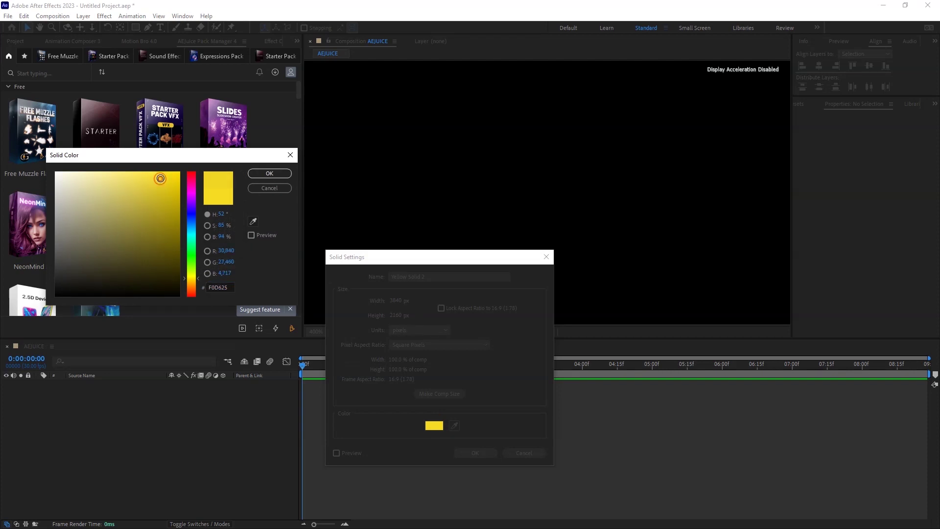
click(266, 174)
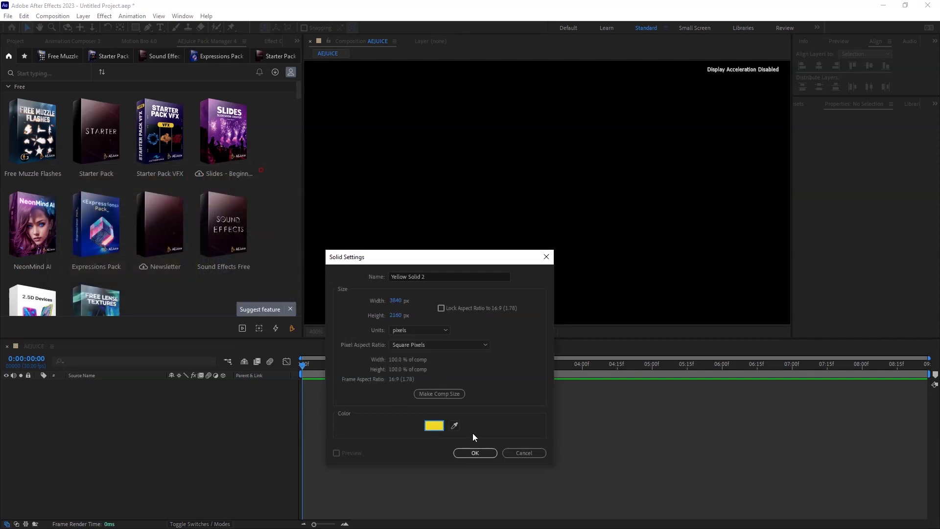
click(473, 452)
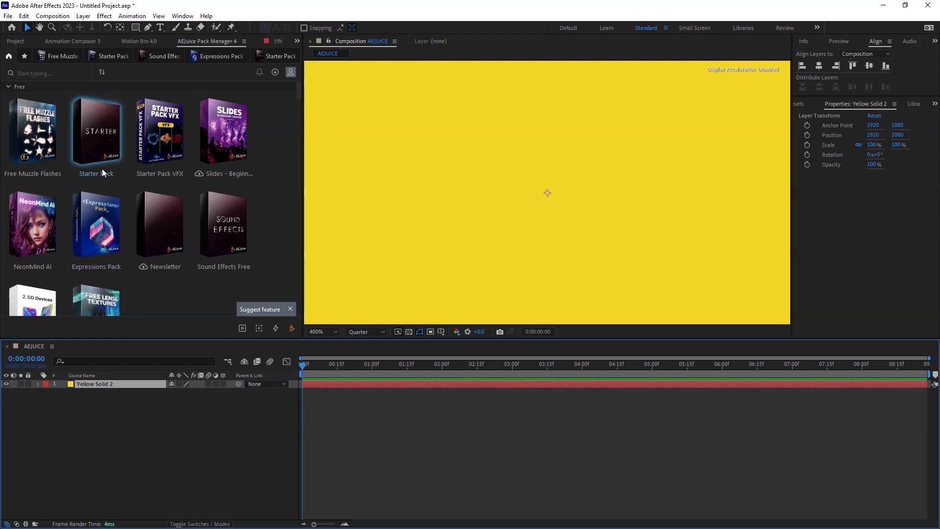
Import the Money (Dollar) animation from the Starter Pack's Flat Icons into the composition, and open the Sound Effects Free pack
click(93, 132)
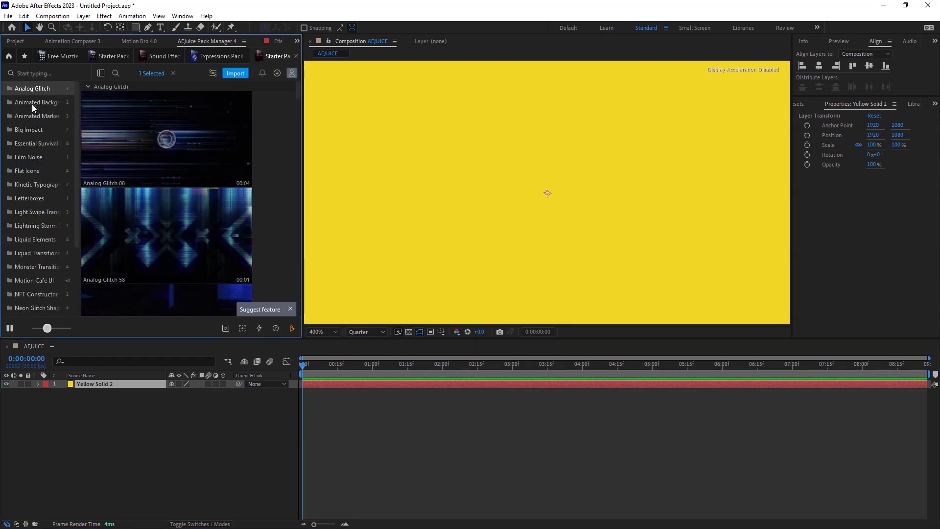
click(28, 170)
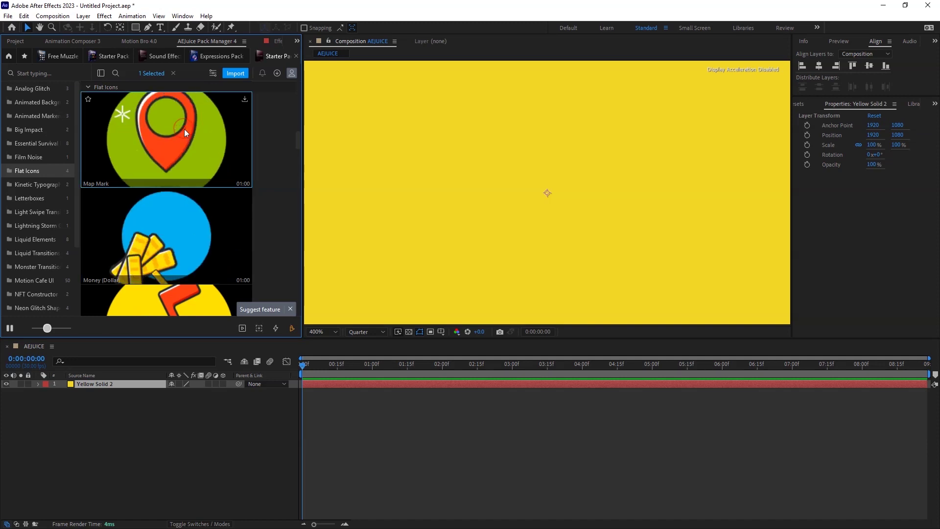
click(245, 198)
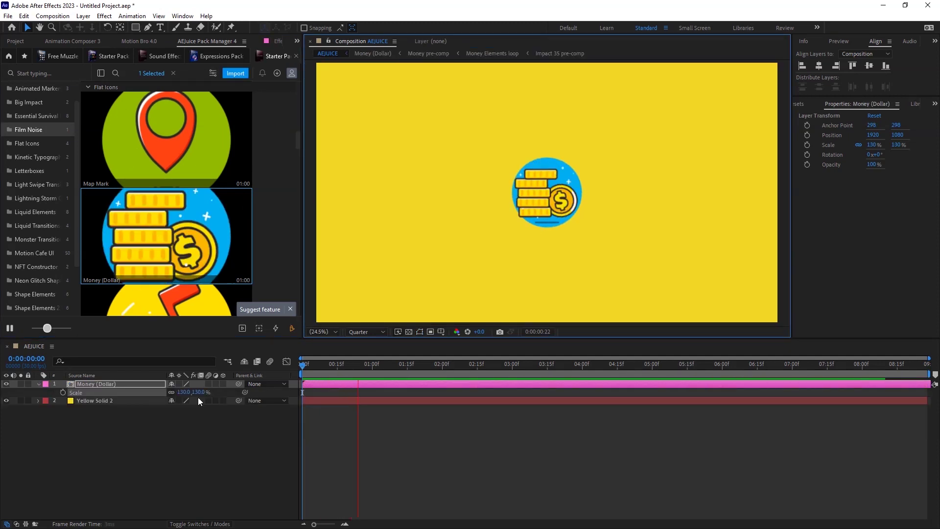
click(8, 59)
click(233, 221)
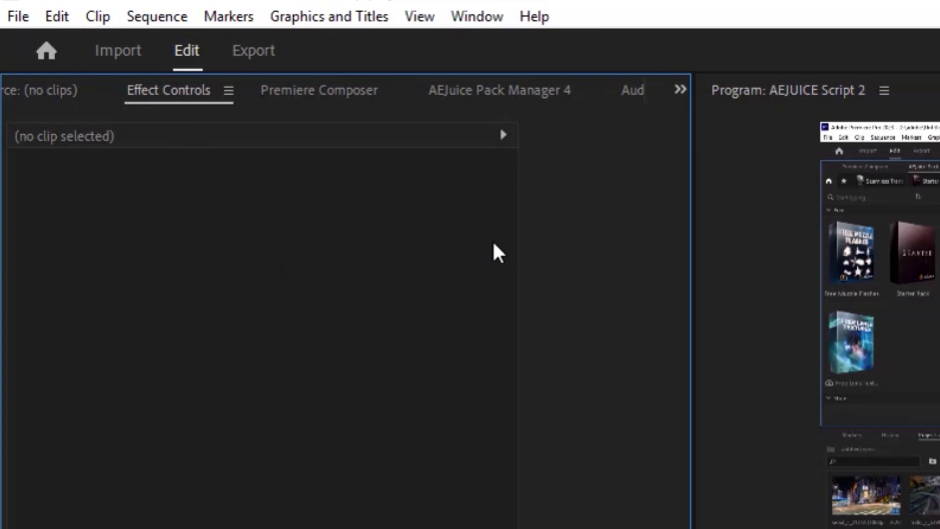
Switch to Premiere Pro and open the AEJuice Pack Manager 4 extension
click(464, 16)
mouse_move(586, 76)
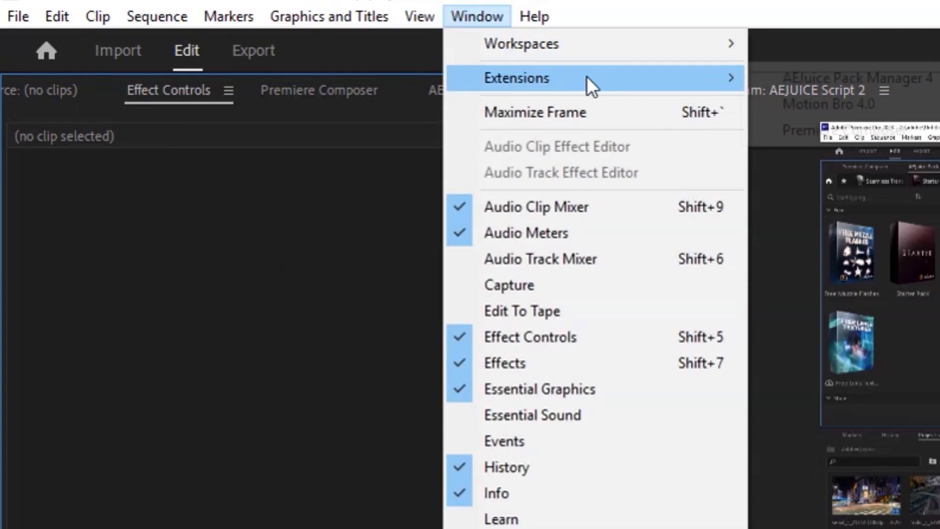
click(874, 74)
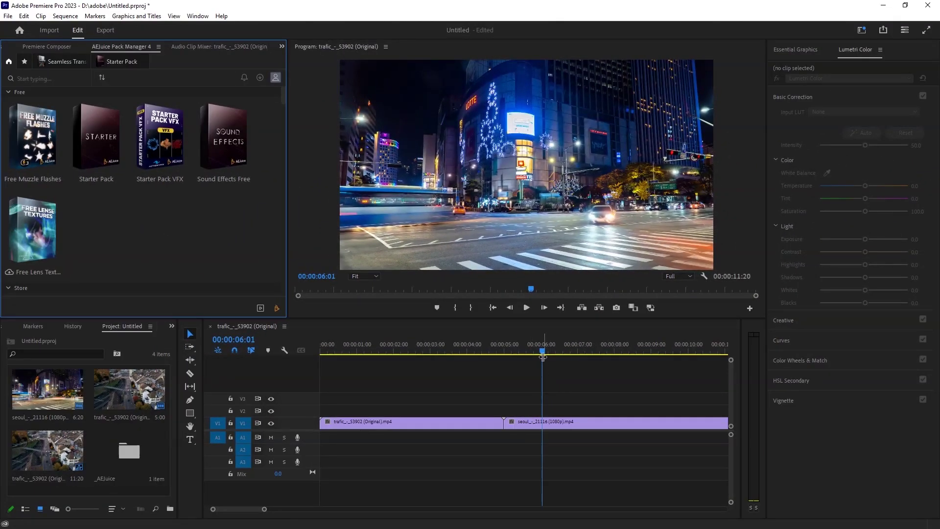
Place the playhead at 00:00:04:17, search the Starter Pack for "Transition" and import Sedan_Red from Urban Transitions
click(460, 351)
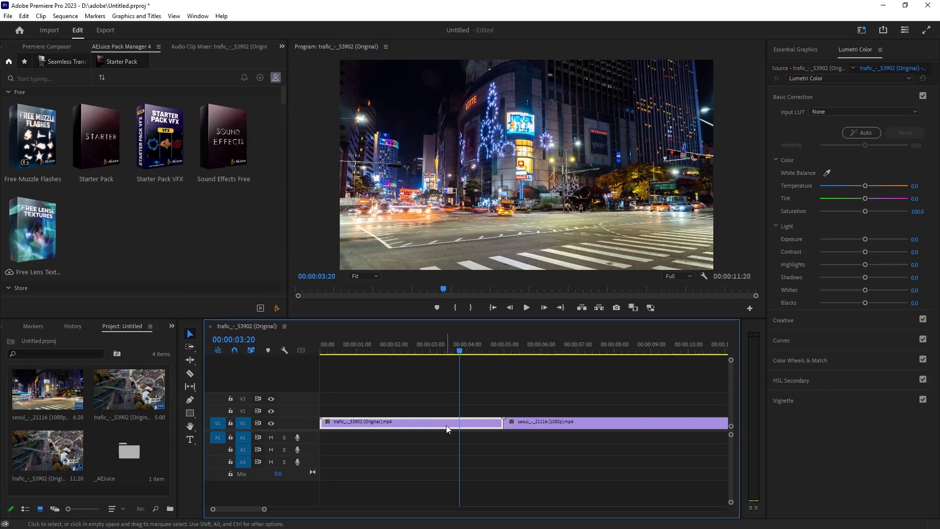
click(492, 346)
click(96, 137)
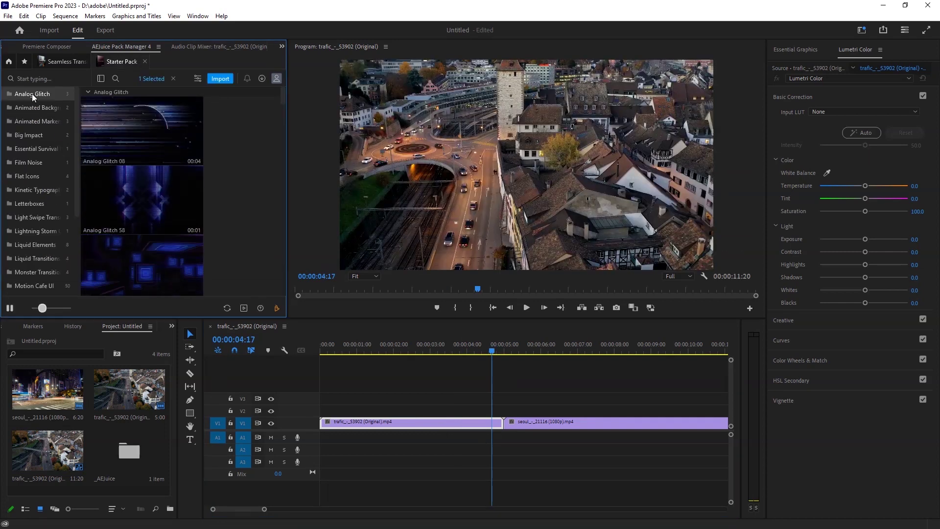
click(31, 79)
text(Transition)
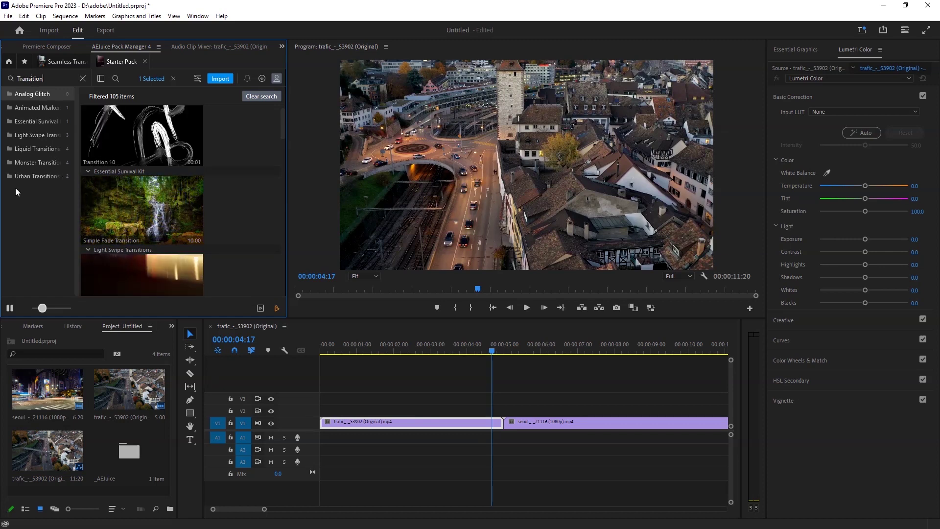
click(36, 176)
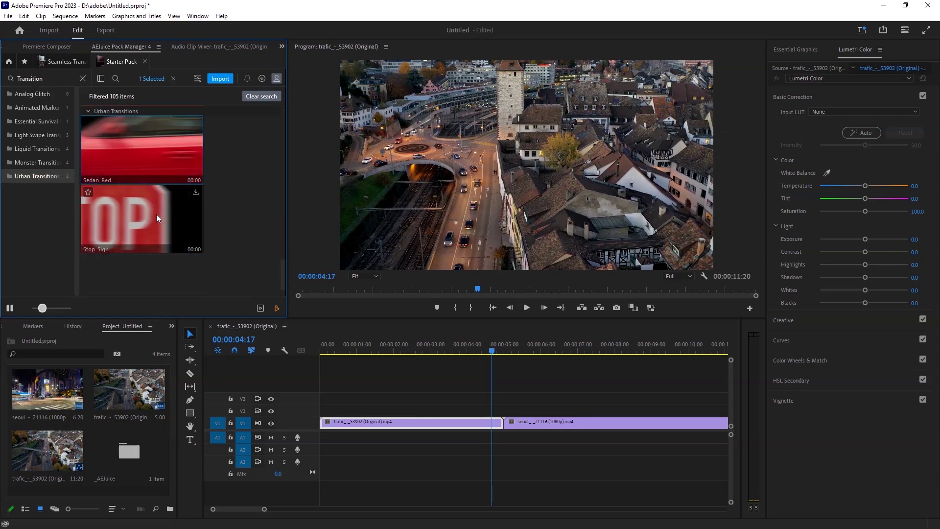
mouse_move(196, 123)
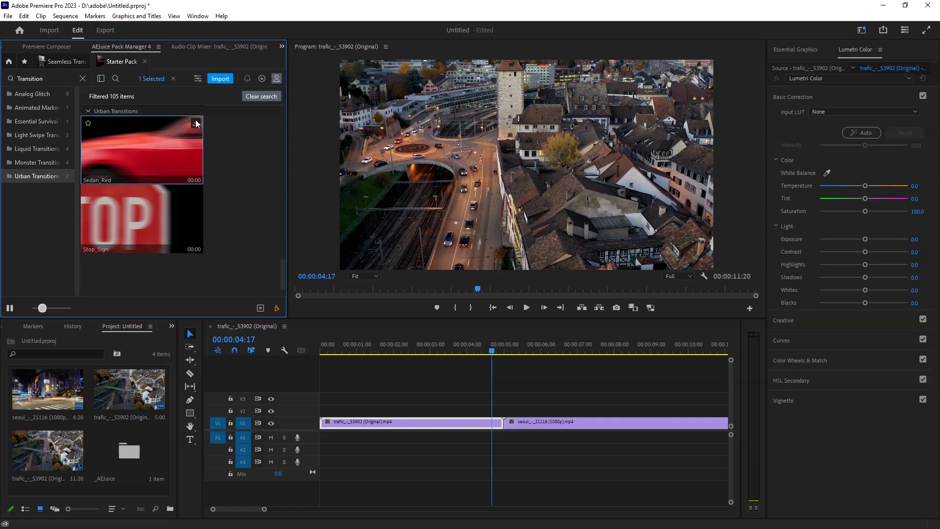
click(196, 123)
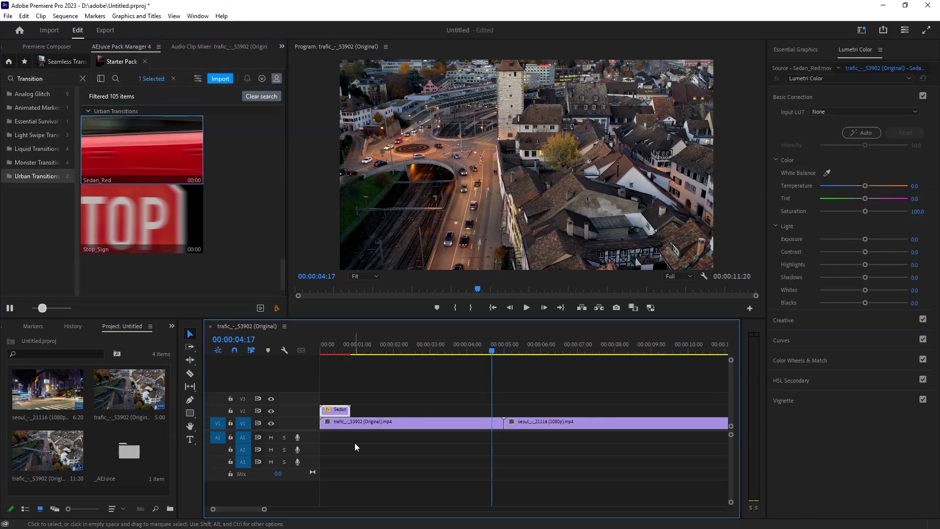
Move the Sedan_Red clip on V2 to the playhead, spanning the cut between the two video clips, and play the sequence
drag(341, 414, 416, 419)
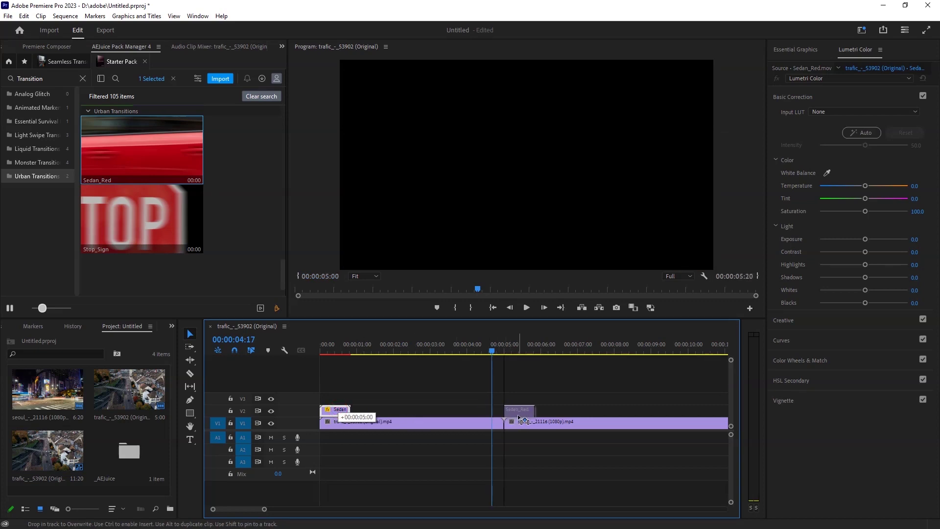
drag(508, 418, 510, 420)
click(375, 491)
key(shift+space)
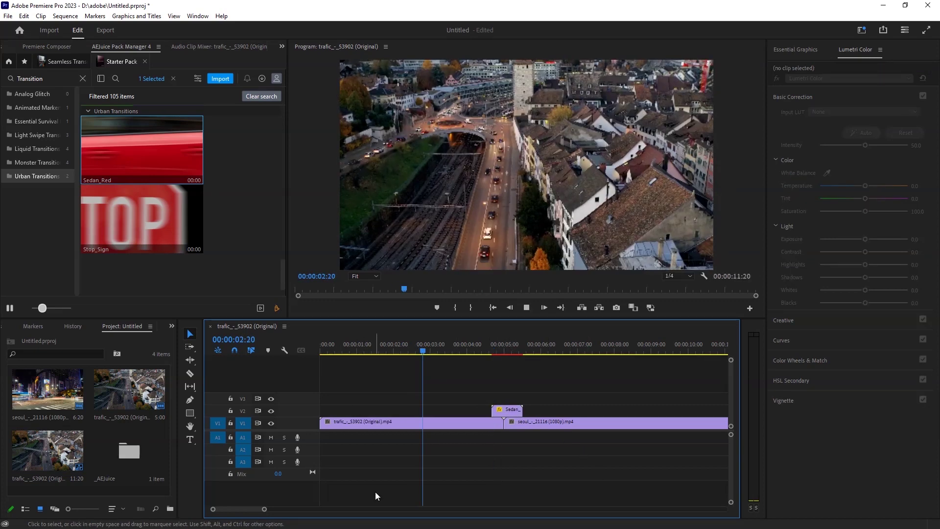